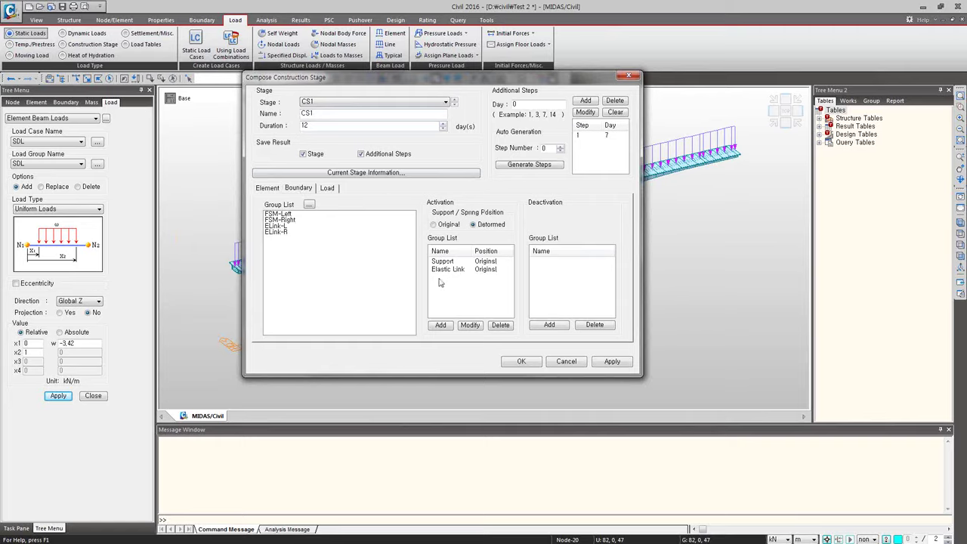
# Review the element, boundary and load group activations of construction stages CS1 and CS2.
pyautogui.click(325, 188)
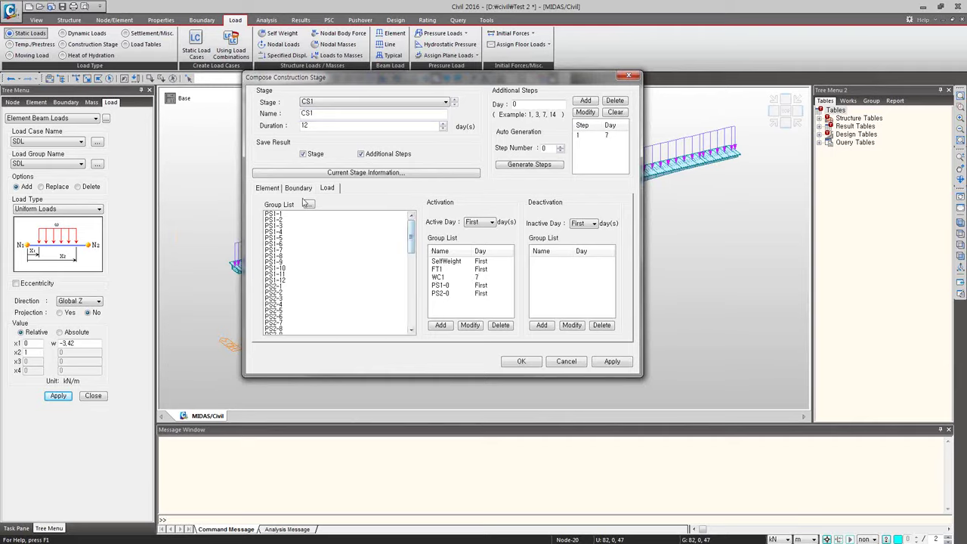
pyautogui.click(272, 189)
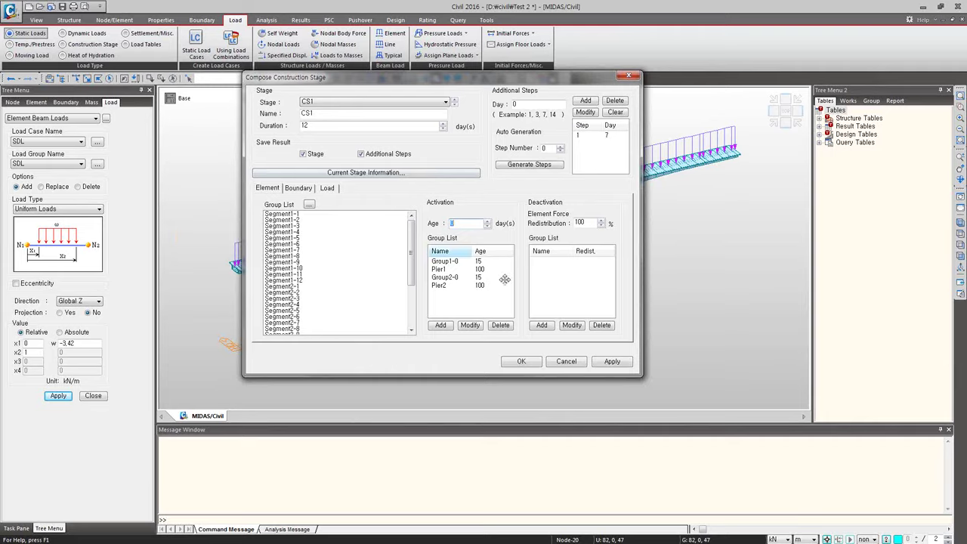
pyautogui.click(446, 102)
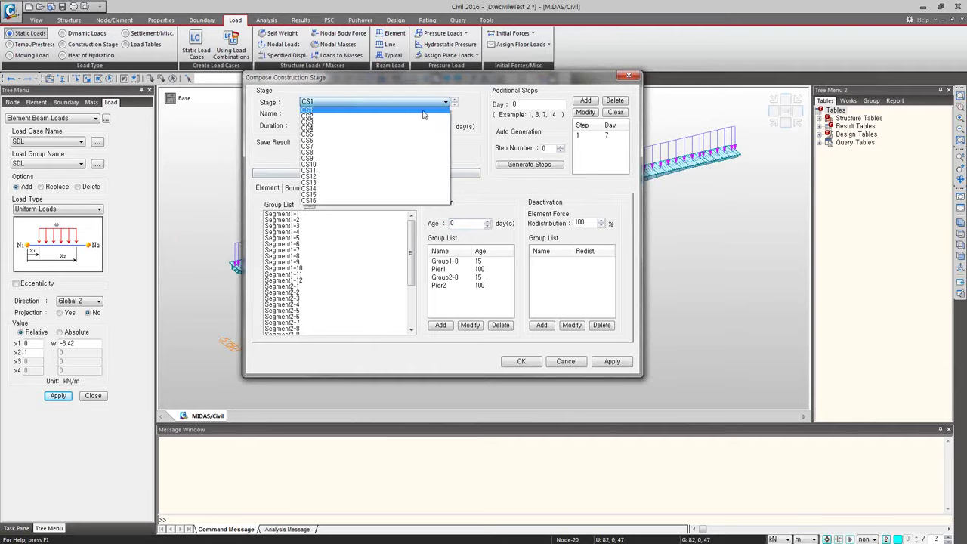
pyautogui.click(317, 116)
pyautogui.click(295, 189)
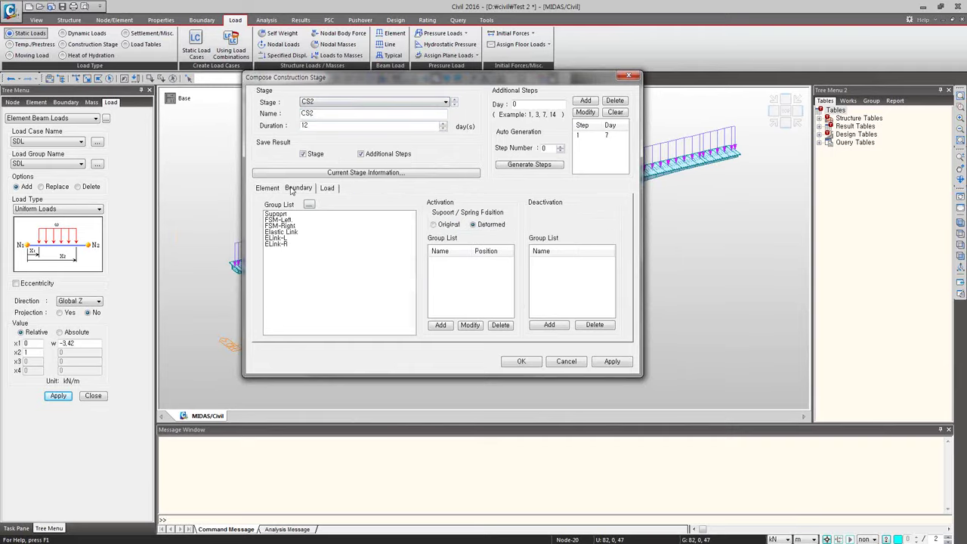
pyautogui.click(327, 189)
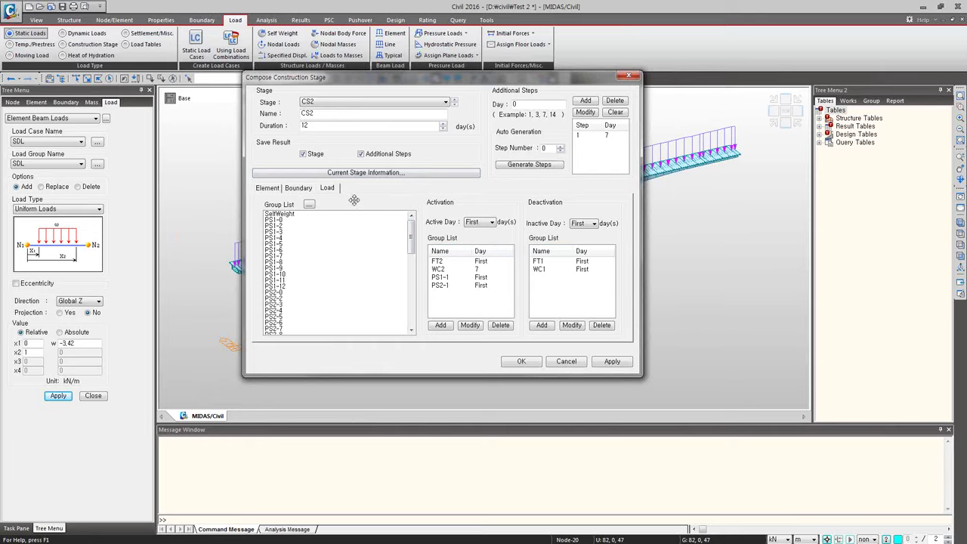
# Examine the element, boundary and load groups assigned to construction stage CS13.
pyautogui.click(446, 103)
pyautogui.scroll(-3, 321, 185)
pyautogui.click(321, 185)
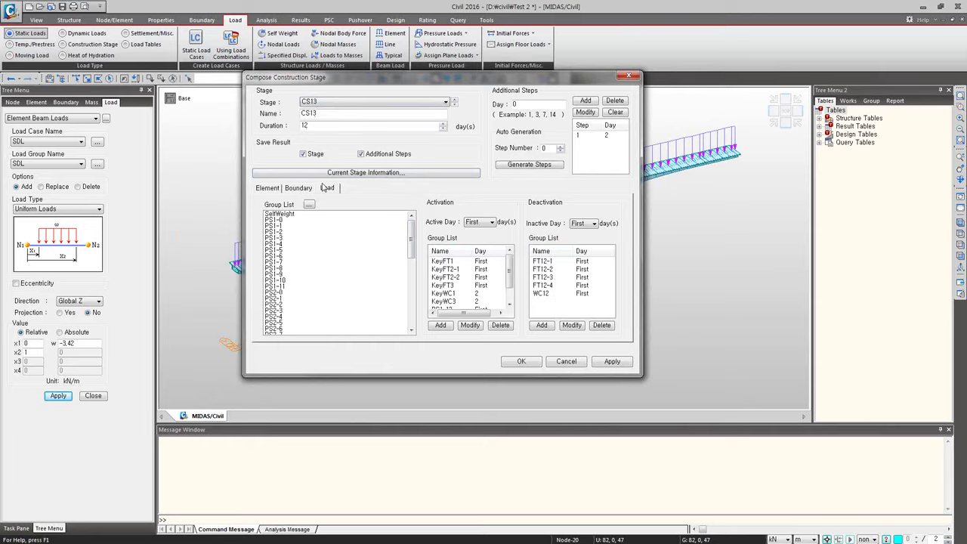
pyautogui.click(274, 190)
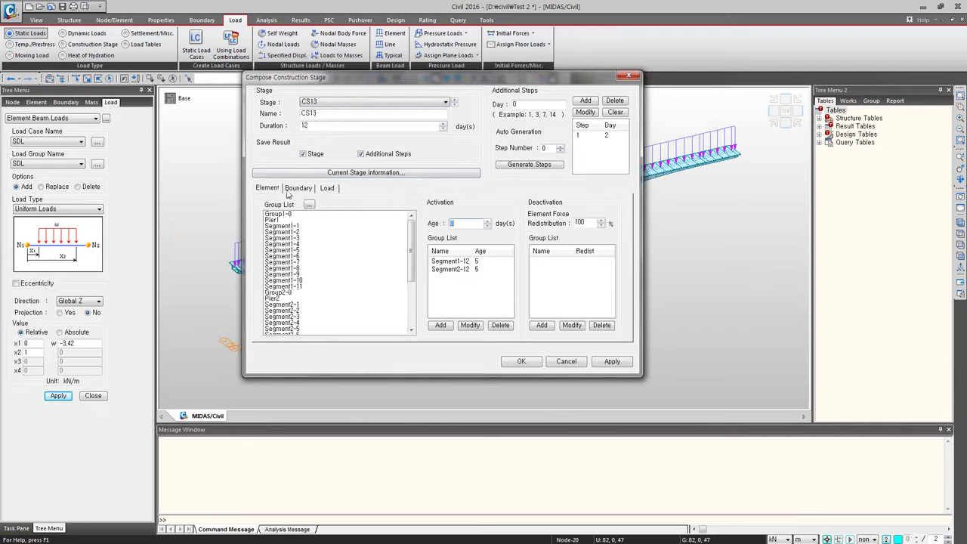
pyautogui.click(298, 189)
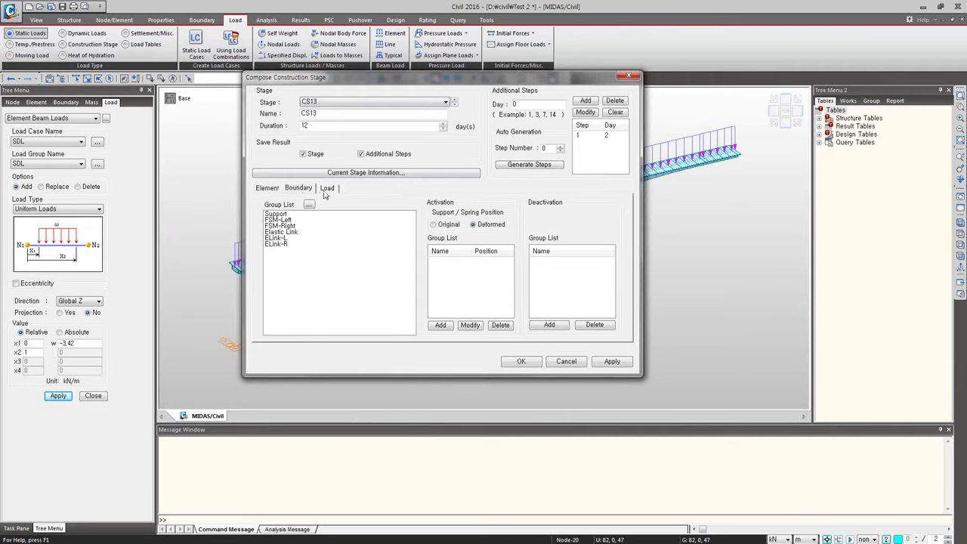
pyautogui.click(326, 189)
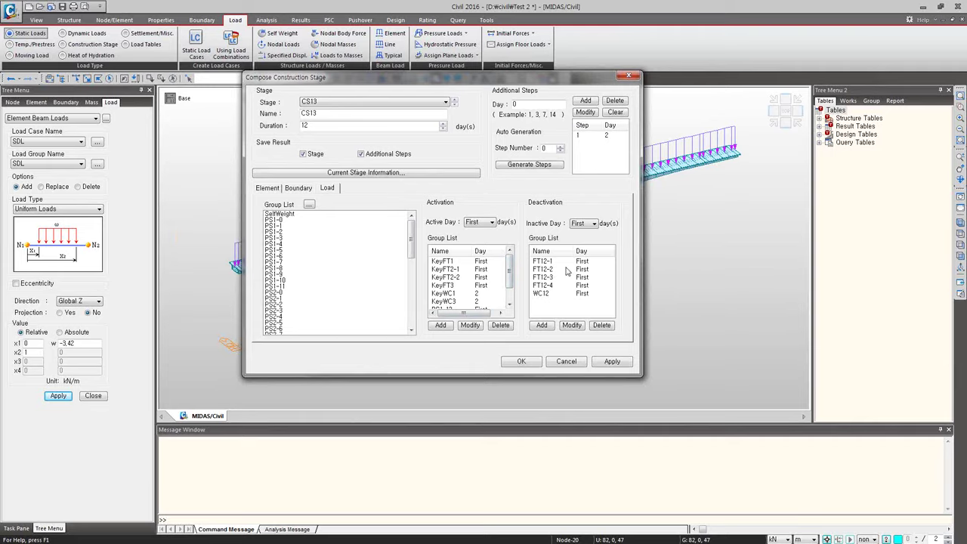
# Set construction stage CS16's duration to 10000 days and activate the SDL load group on its first day.
pyautogui.click(446, 103)
pyautogui.click(340, 203)
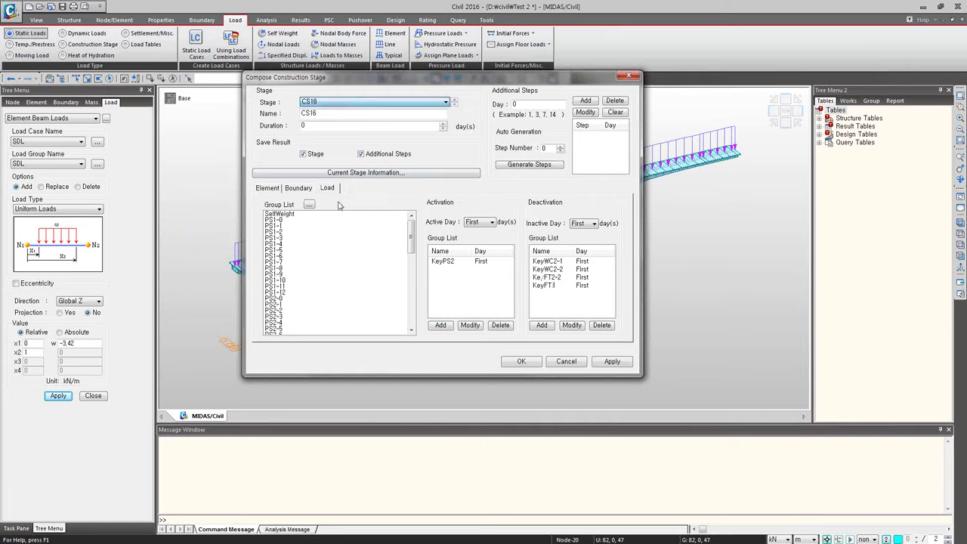
pyautogui.doubleClick(312, 126)
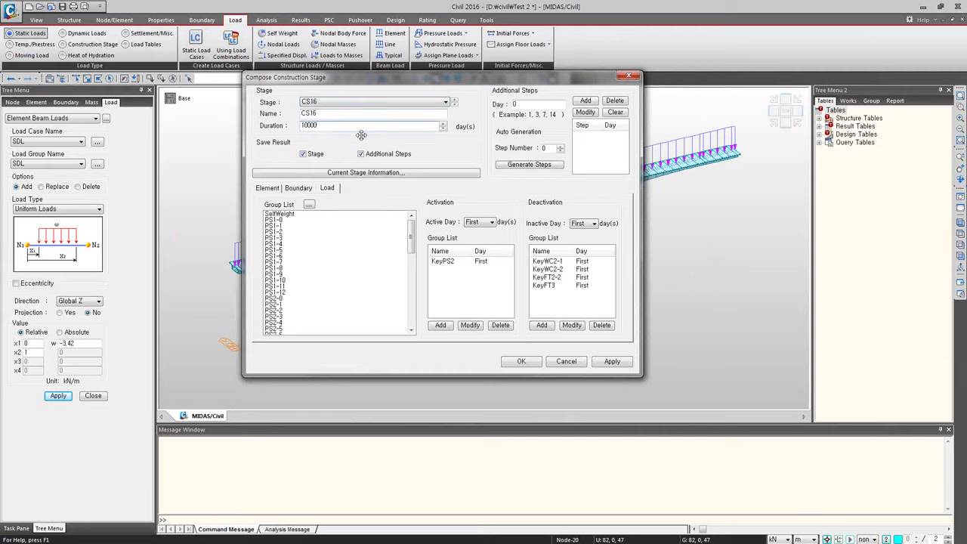
pyautogui.moveTo(411, 250); pyautogui.dragTo(411, 332)
pyautogui.click(270, 329)
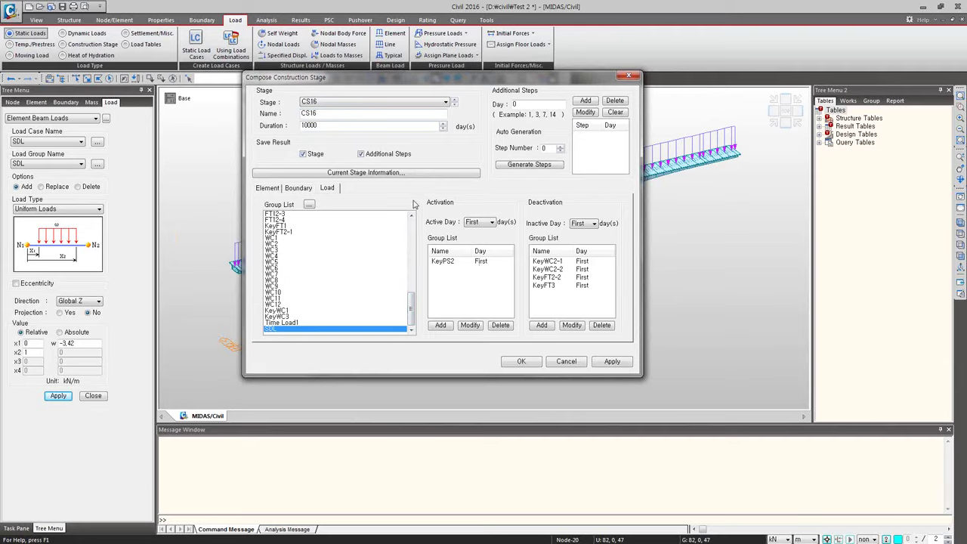
pyautogui.click(440, 327)
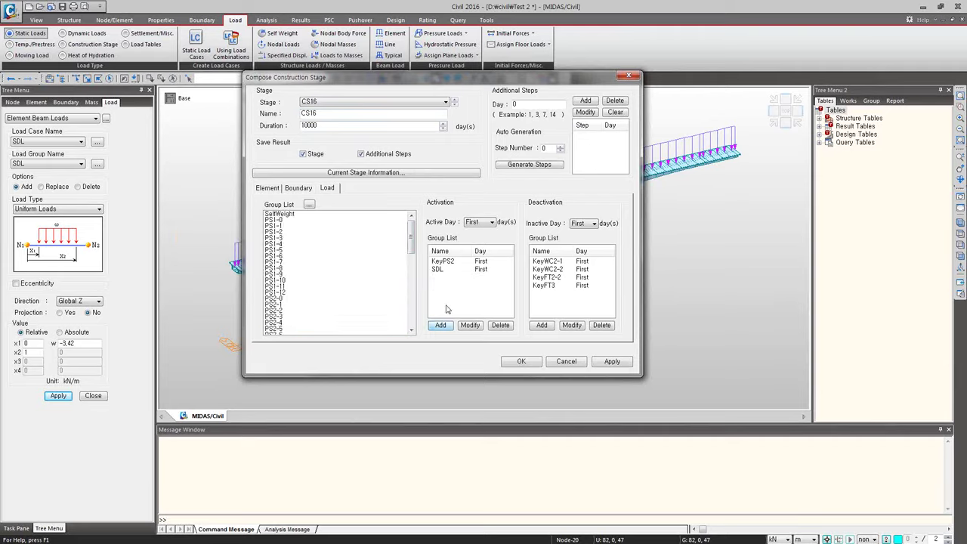
pyautogui.click(521, 361)
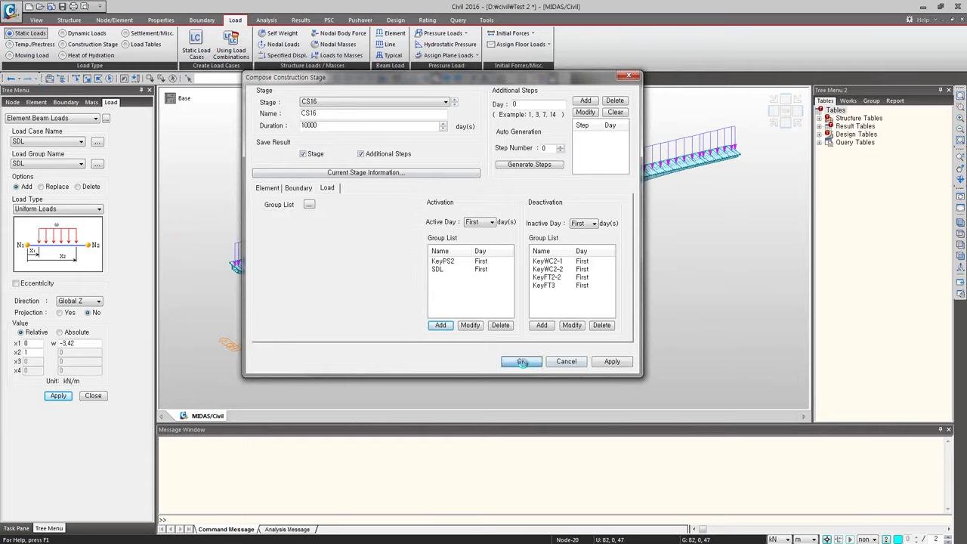
# Check the last entries of the construction stage list, then close the list and the element beam load input.
pyautogui.scroll(-3, 491, 230)
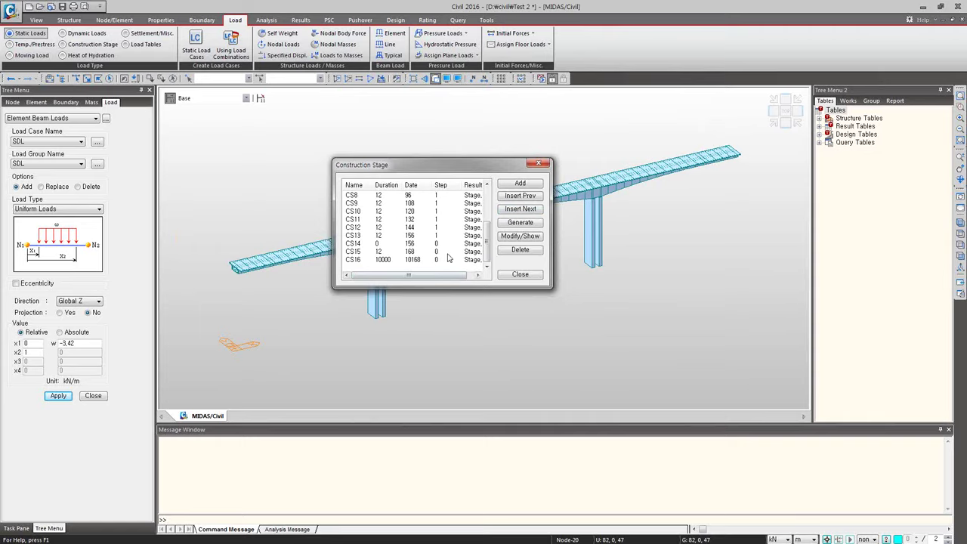
pyautogui.click(521, 274)
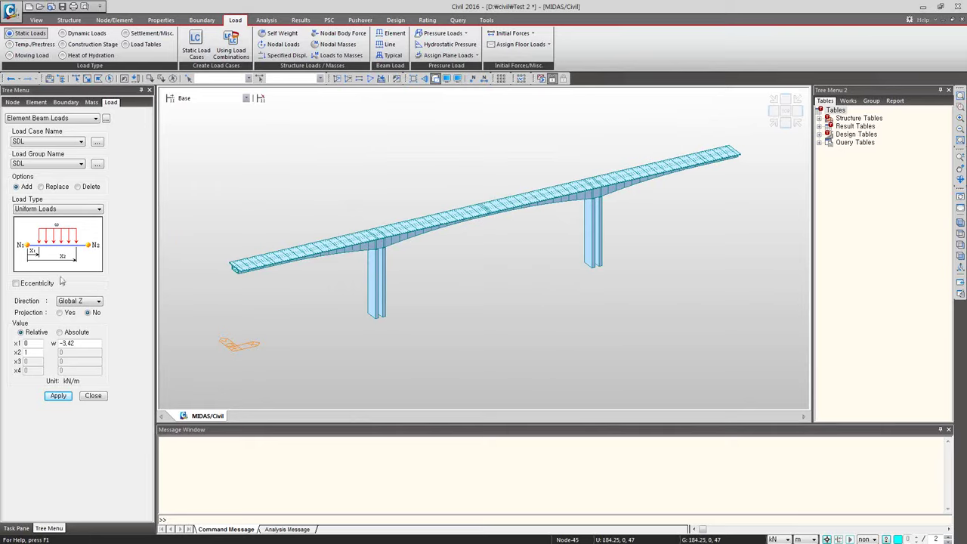
pyautogui.click(93, 395)
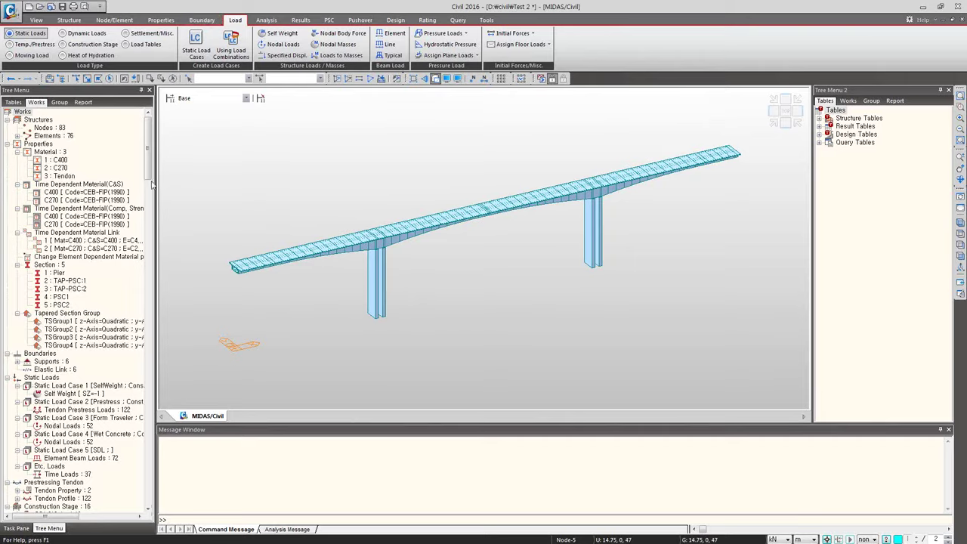
# Display the Type 1 supports on the bridge model to inspect them, then hide them again.
pyautogui.moveTo(150, 167); pyautogui.dragTo(151, 198)
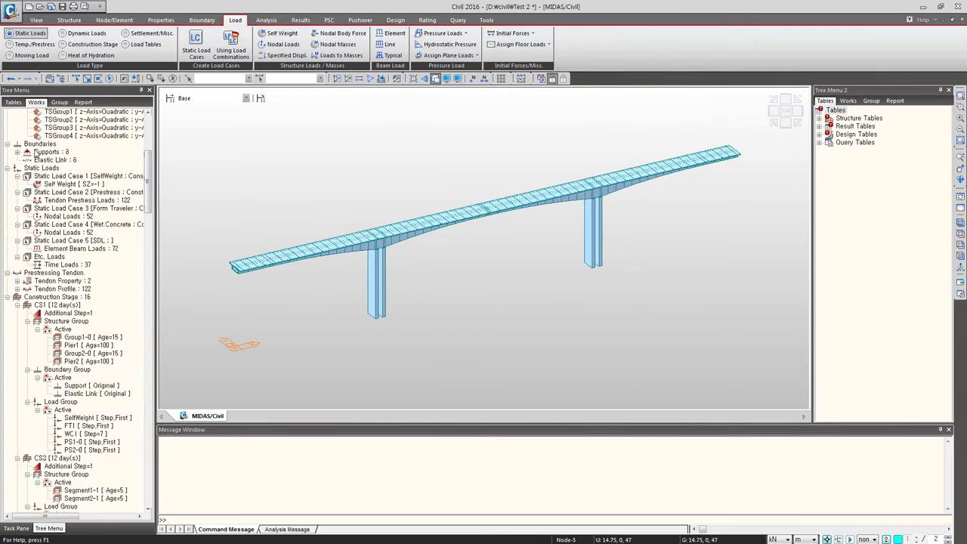
pyautogui.click(17, 152)
pyautogui.click(70, 160)
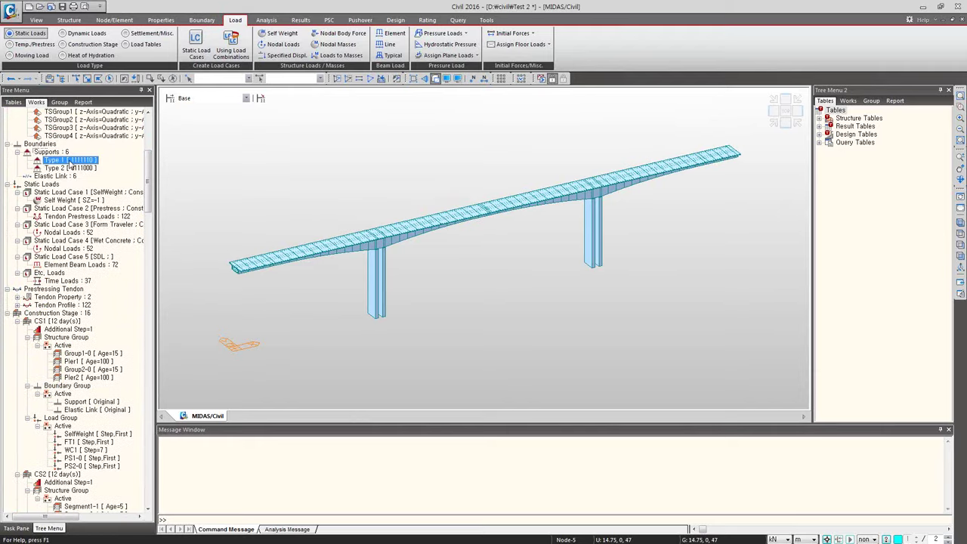
pyautogui.rightClick(91, 161)
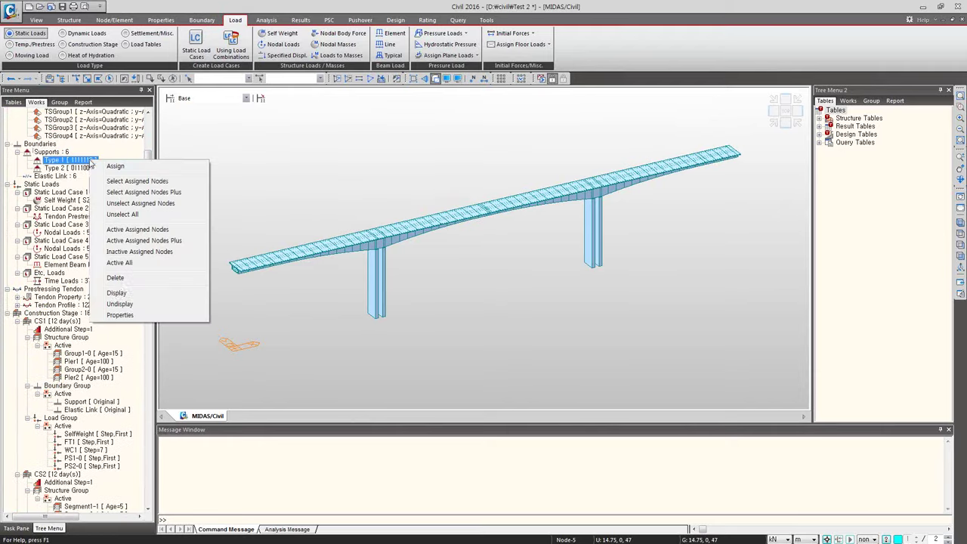
pyautogui.click(116, 293)
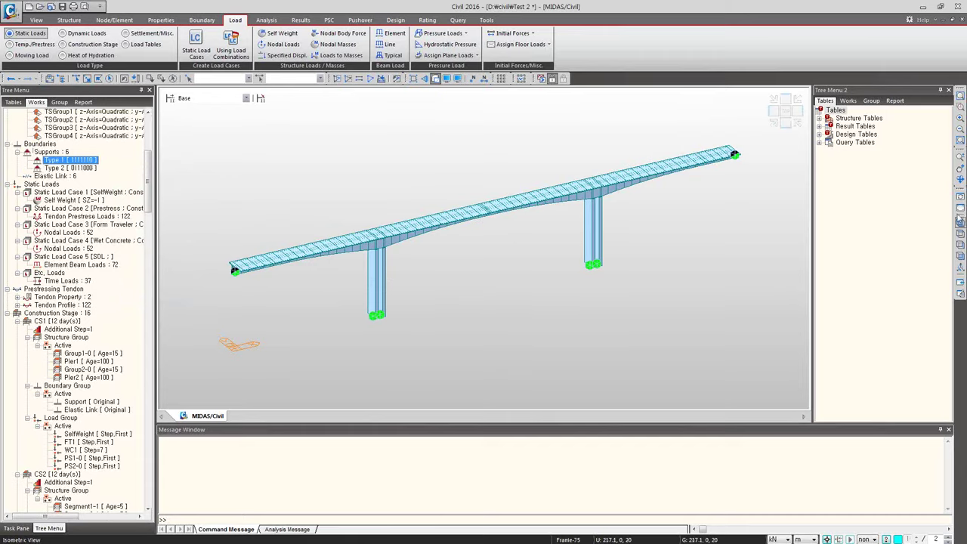
pyautogui.click(961, 179)
pyautogui.moveTo(623, 251); pyautogui.dragTo(559, 243)
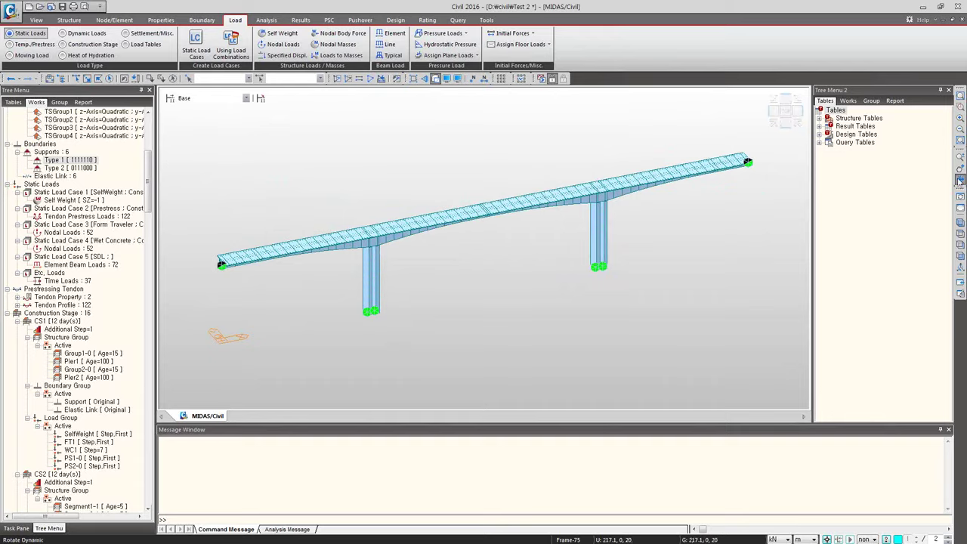
pyautogui.rightClick(75, 160)
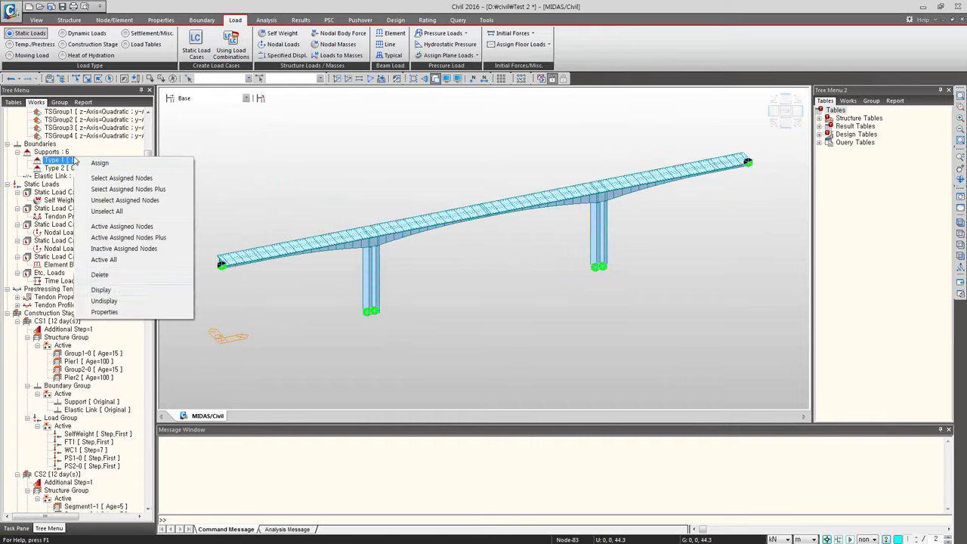
pyautogui.click(105, 301)
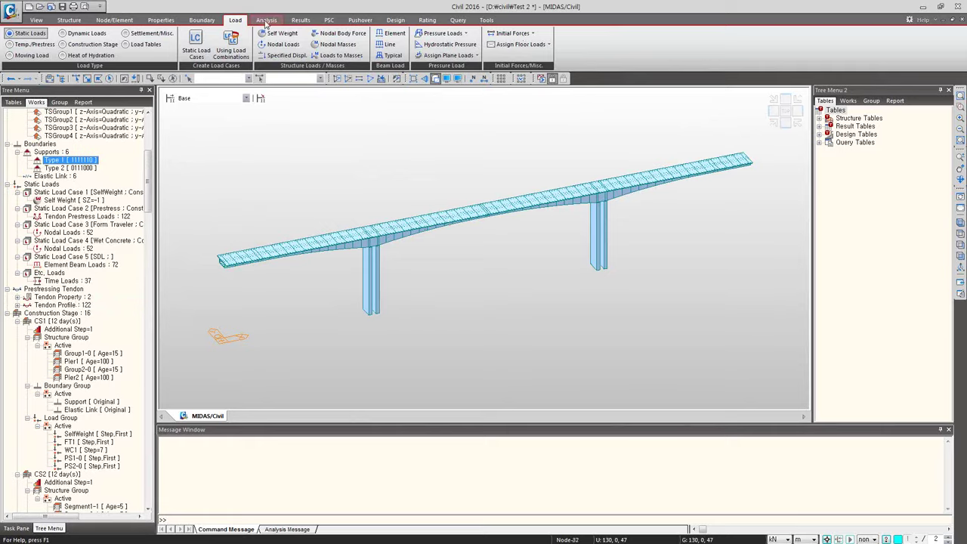
# For construction stage analysis, accept the time dependent effect settings and enable Initial Tangent Displacement for Erected Structures (All) and Save Output of Current Stage(Beam/Truss).
pyautogui.click(266, 20)
pyautogui.click(217, 46)
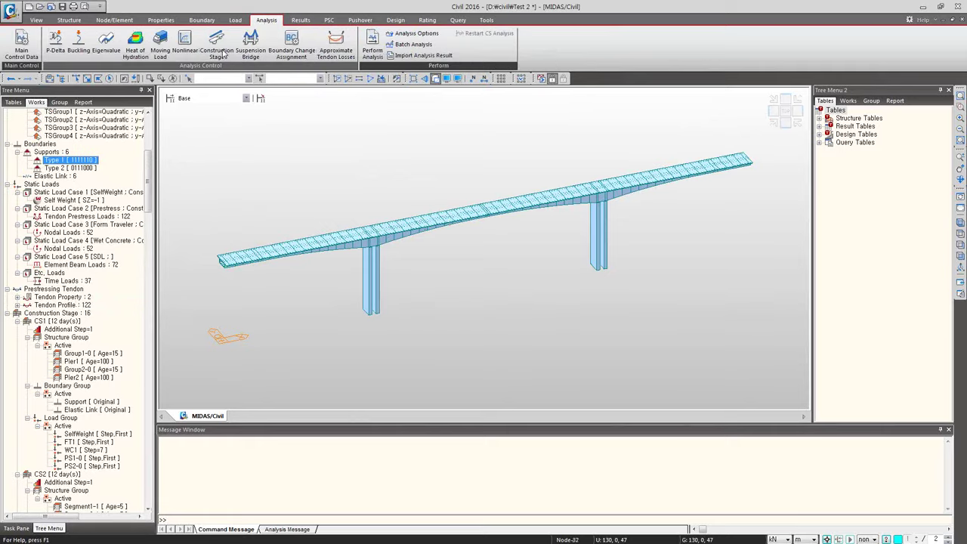
pyautogui.moveTo(481, 147); pyautogui.dragTo(425, 127)
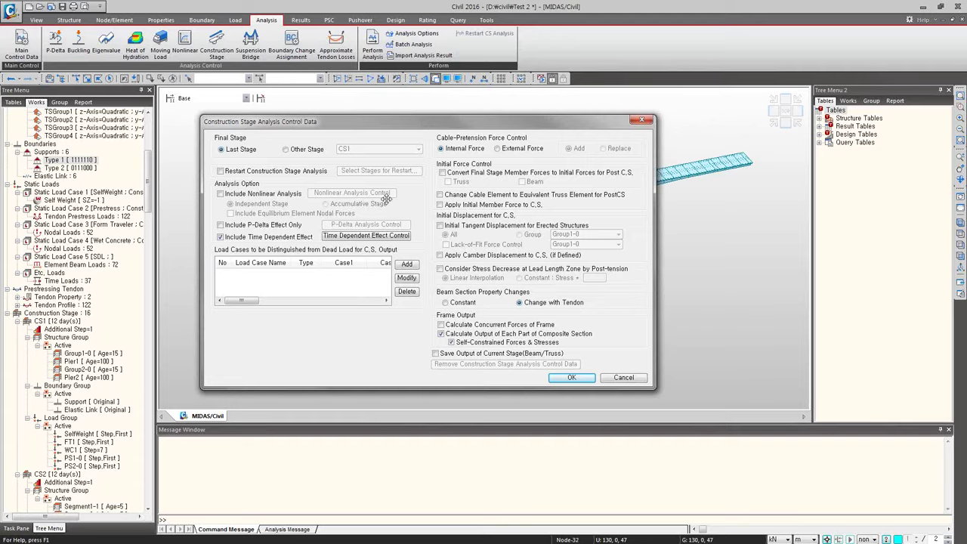
pyautogui.click(367, 241)
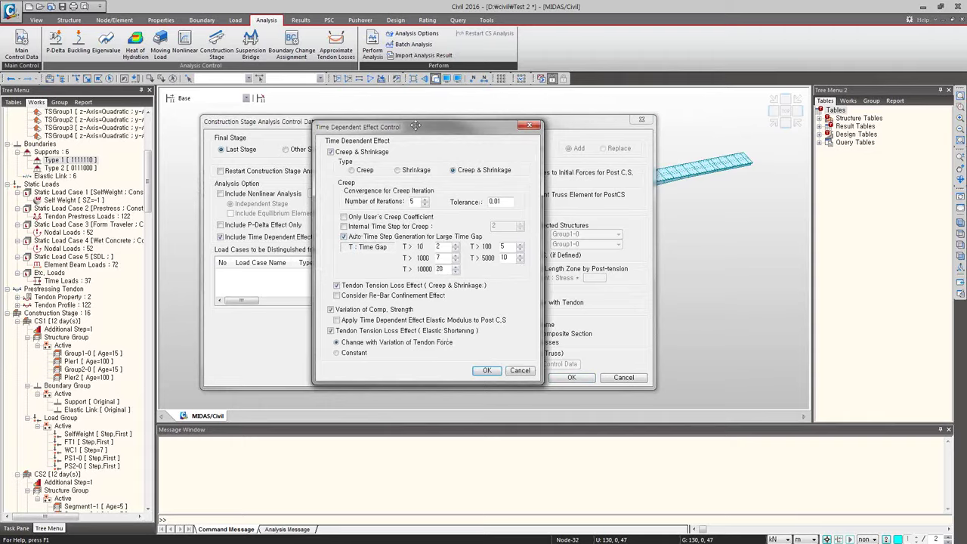
pyautogui.moveTo(414, 125); pyautogui.dragTo(471, 110)
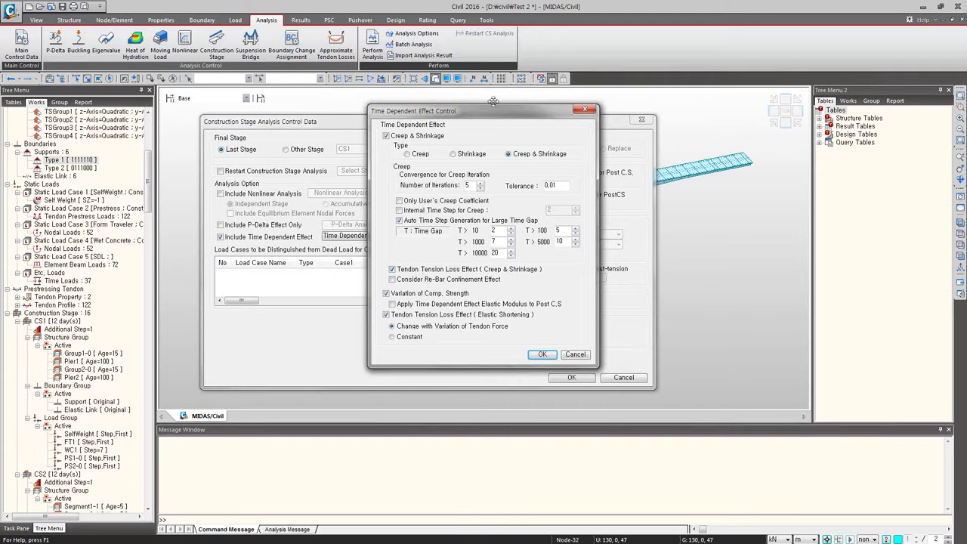
pyautogui.moveTo(495, 113); pyautogui.dragTo(491, 98)
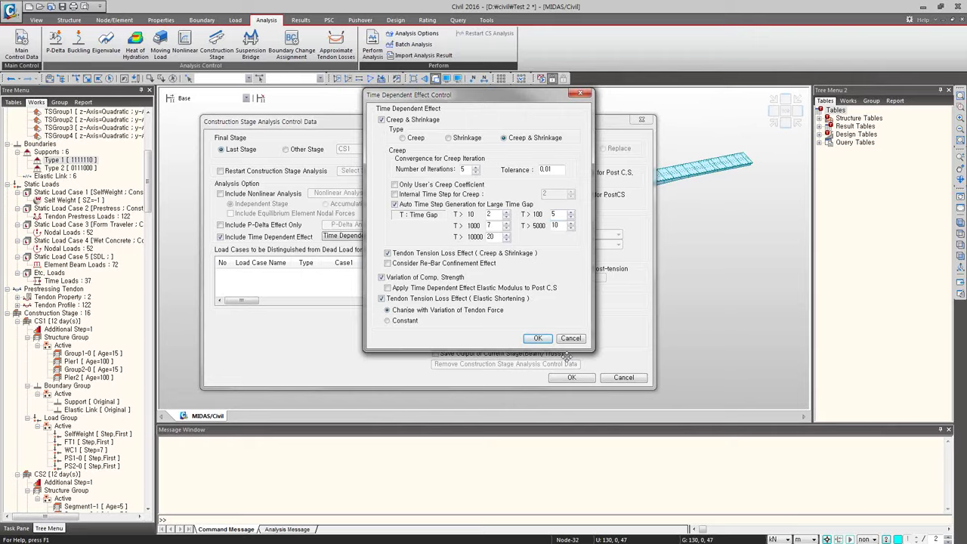
pyautogui.click(539, 338)
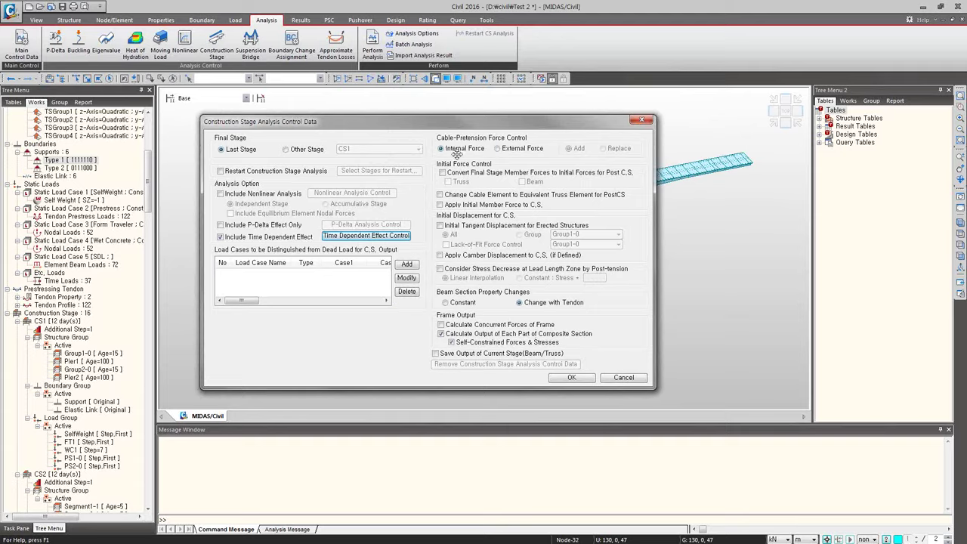
pyautogui.click(441, 226)
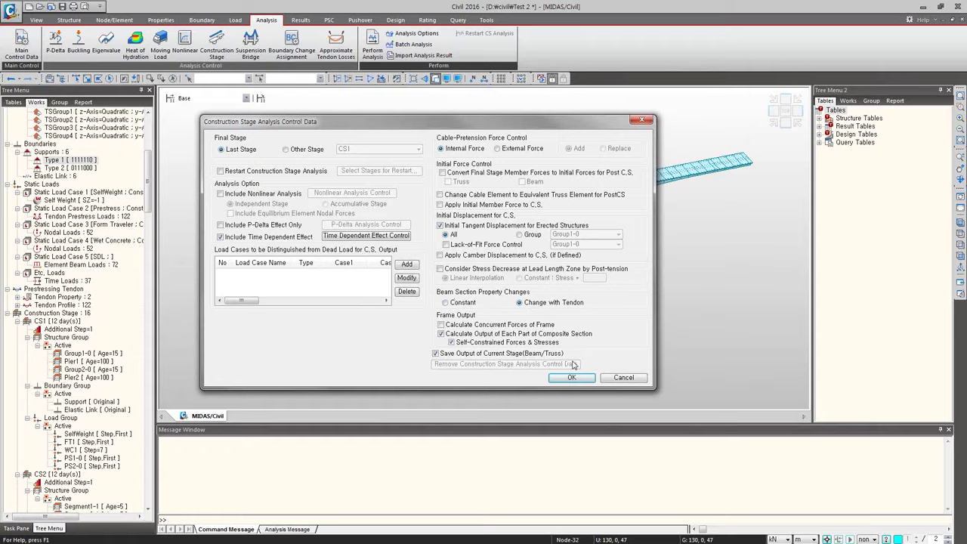
pyautogui.click(571, 378)
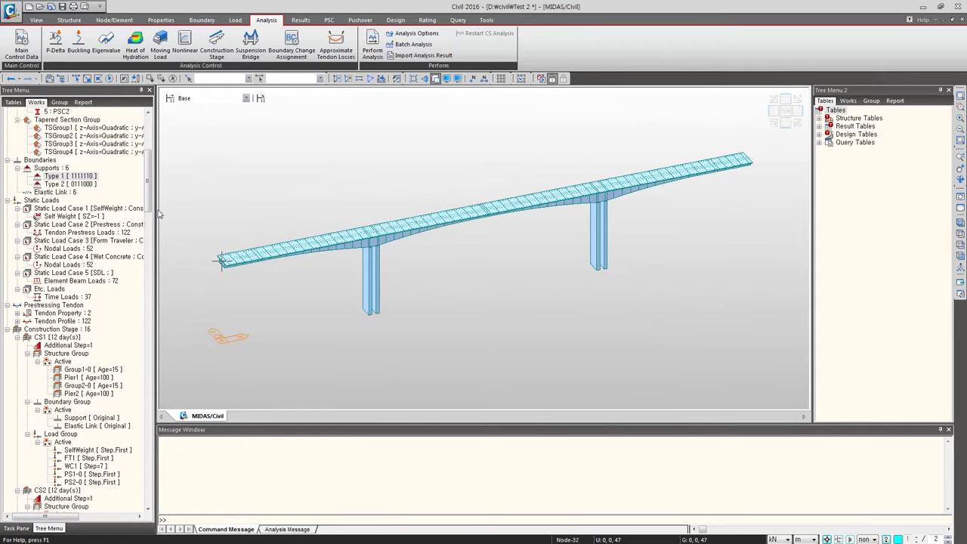
# Run the construction stage analysis of the bridge model.
pyautogui.scroll(8, 143, 209)
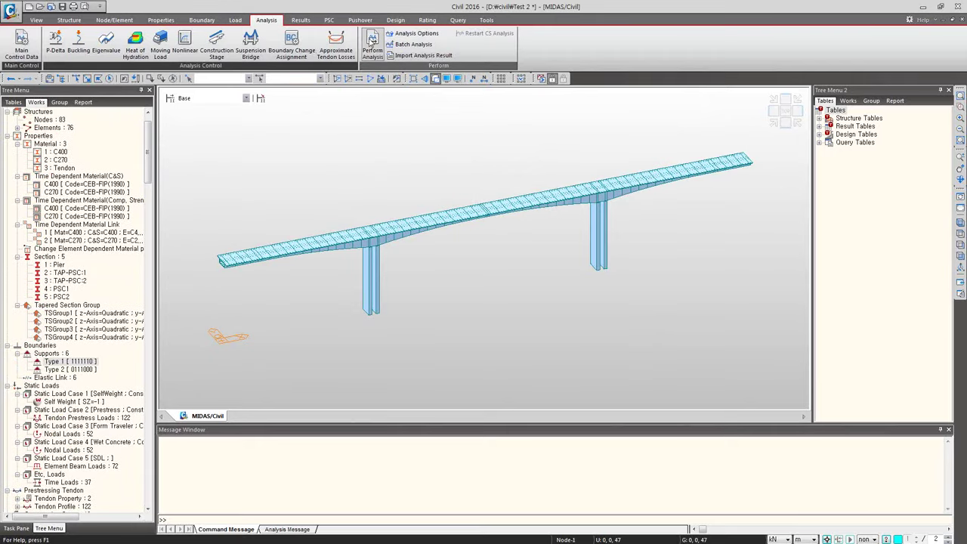
pyautogui.click(541, 80)
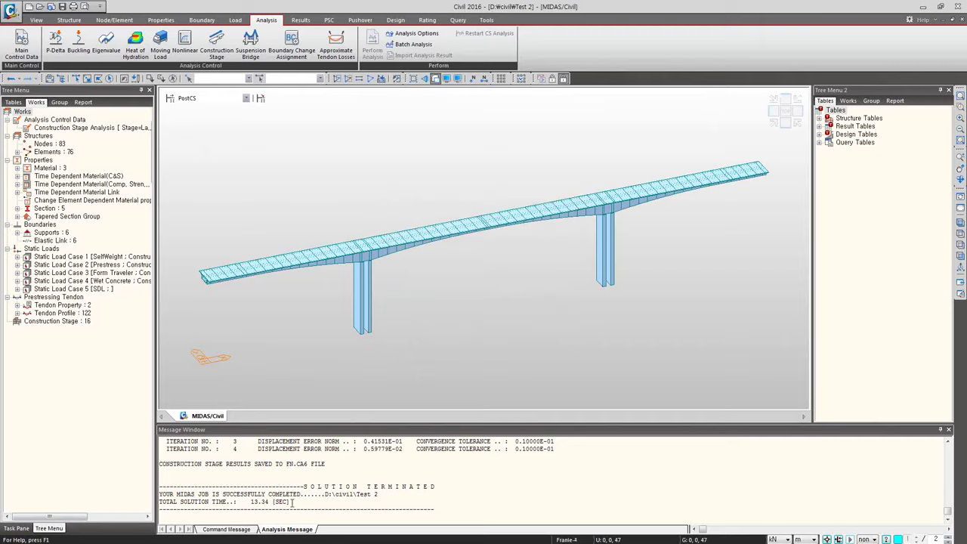
pyautogui.click(960, 181)
pyautogui.moveTo(687, 238); pyautogui.dragTo(490, 244)
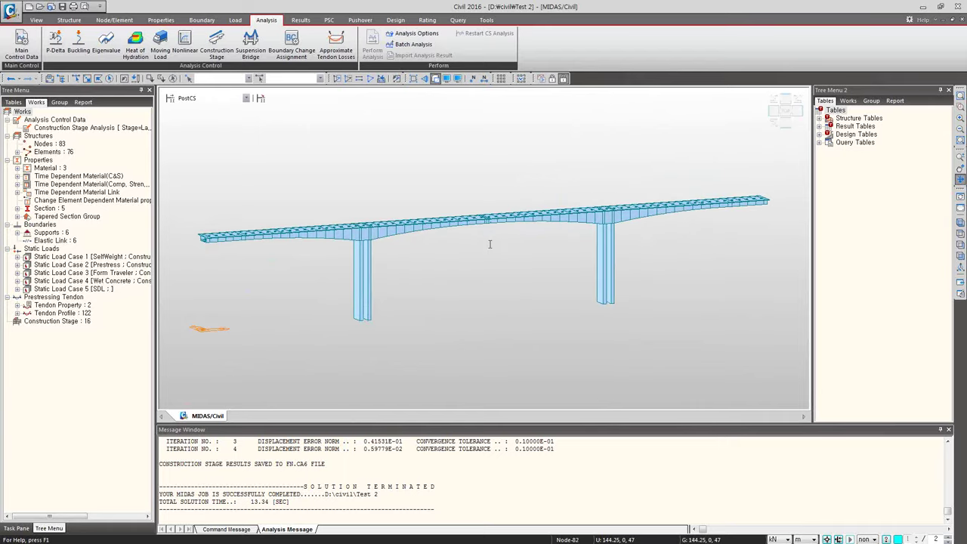
# Inspect the completed bridge model from several angles and check the total solution time in the analysis messages.
pyautogui.moveTo(387, 275); pyautogui.dragTo(431, 277)
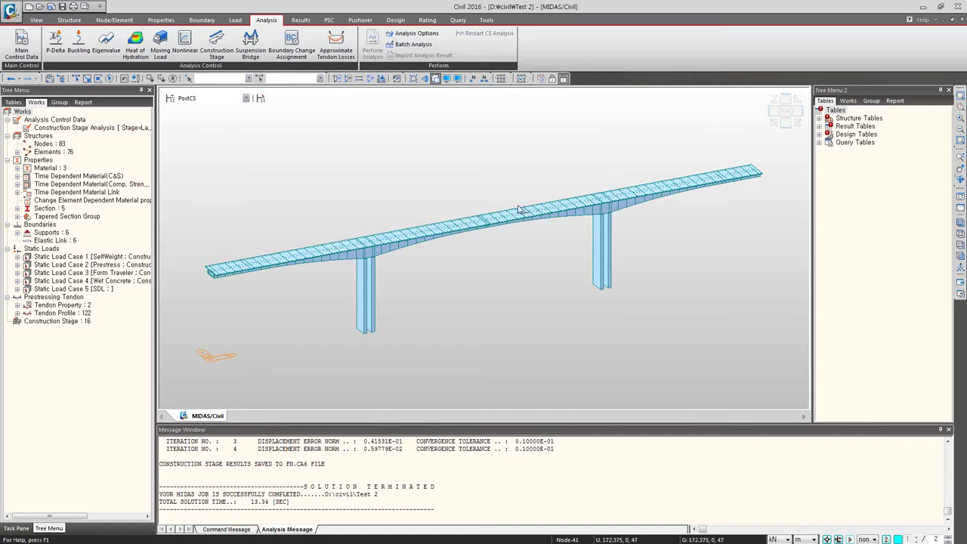
pyautogui.moveTo(620, 234); pyautogui.dragTo(608, 215)
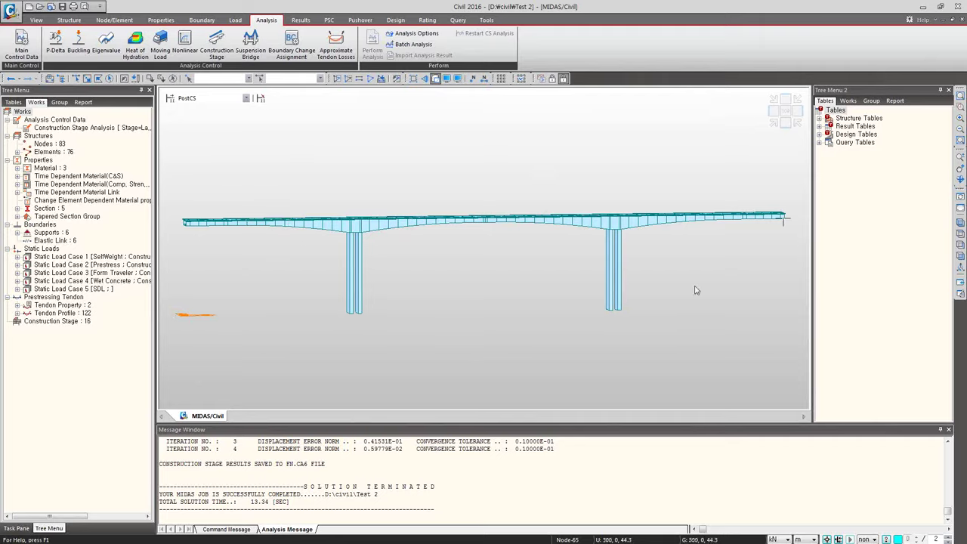
pyautogui.moveTo(252, 502); pyautogui.dragTo(316, 502)
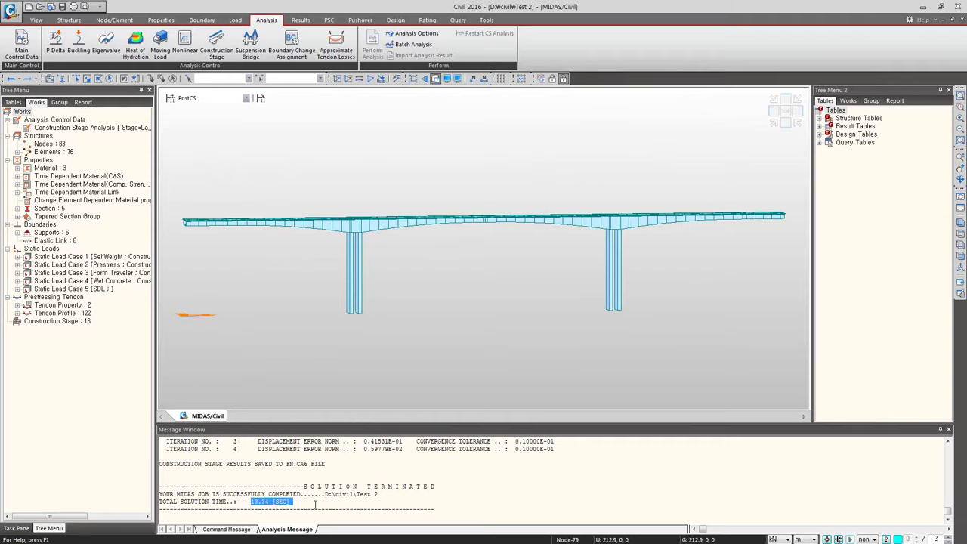
pyautogui.click(332, 505)
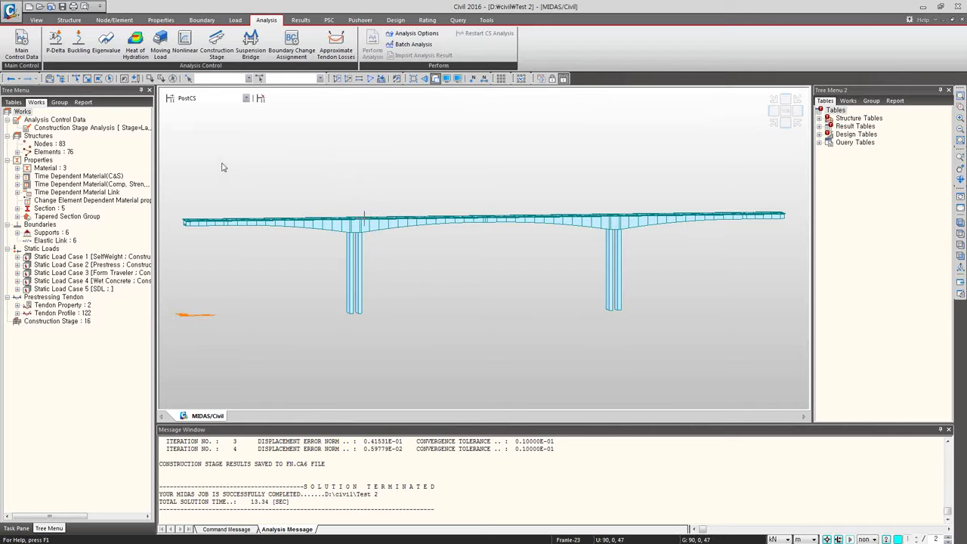
# Switch the model to construction stage CS1 and open the displacement contour results.
pyautogui.click(302, 20)
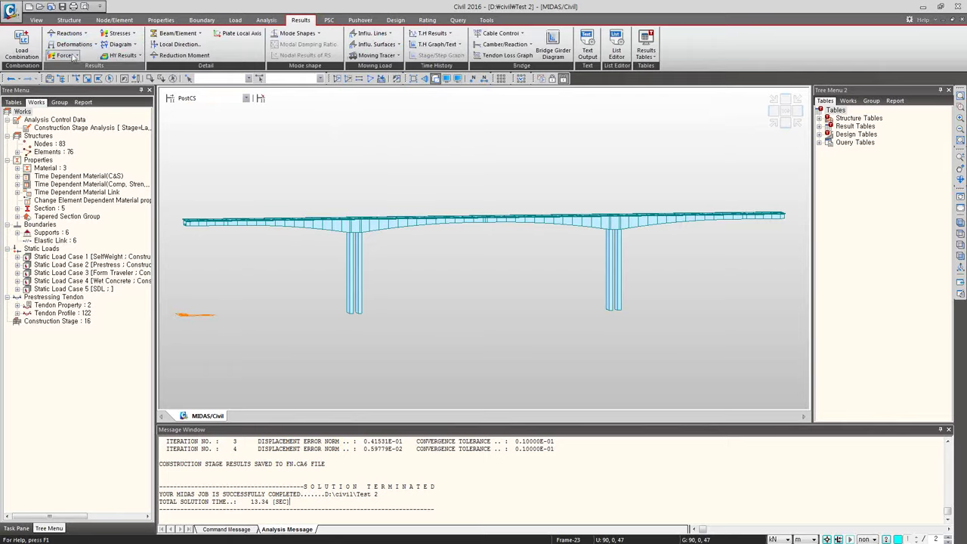
pyautogui.click(96, 45)
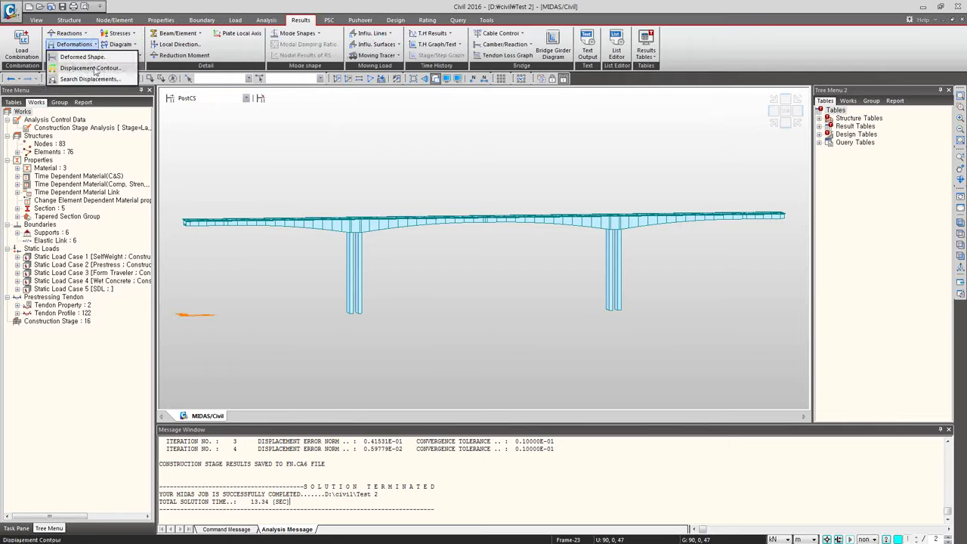
pyautogui.click(244, 164)
pyautogui.click(246, 98)
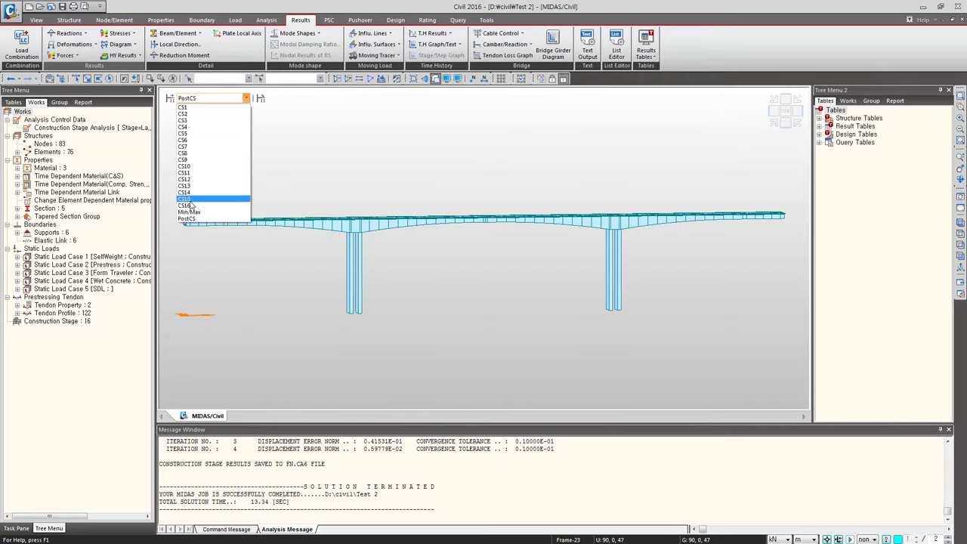
pyautogui.click(183, 107)
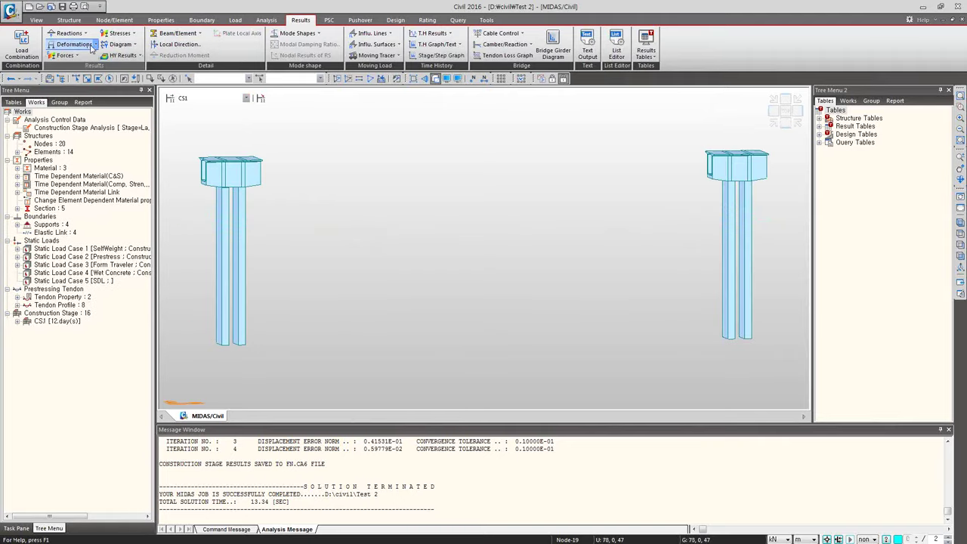
pyautogui.click(92, 45)
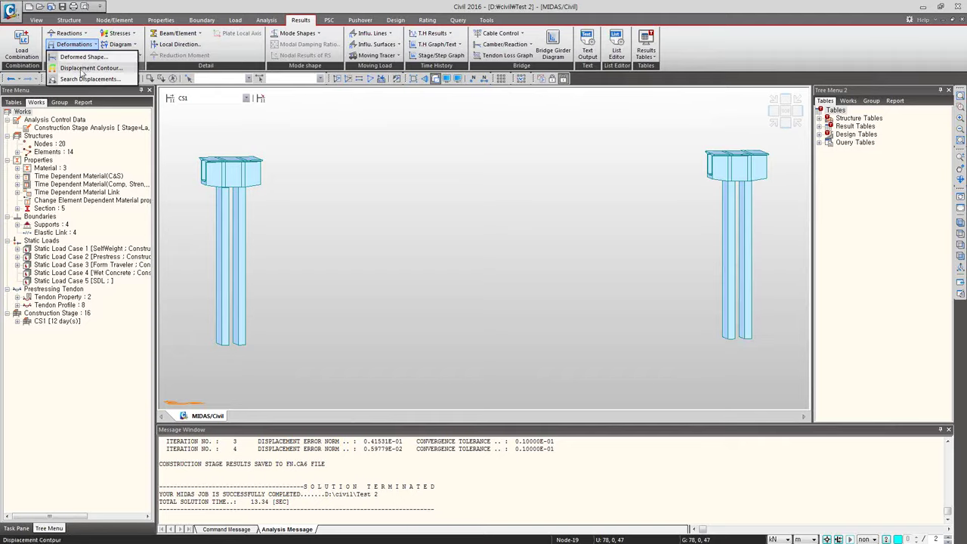
pyautogui.click(91, 68)
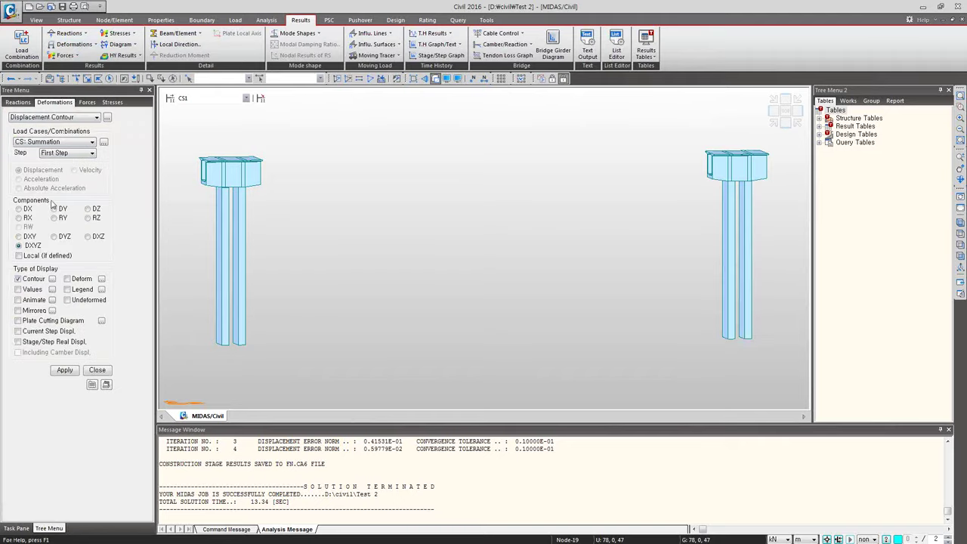
# Plot the DXYZ displacement contour for CS: Summation at First Step, with the deformed shape and legend shown.
pyautogui.click(93, 143)
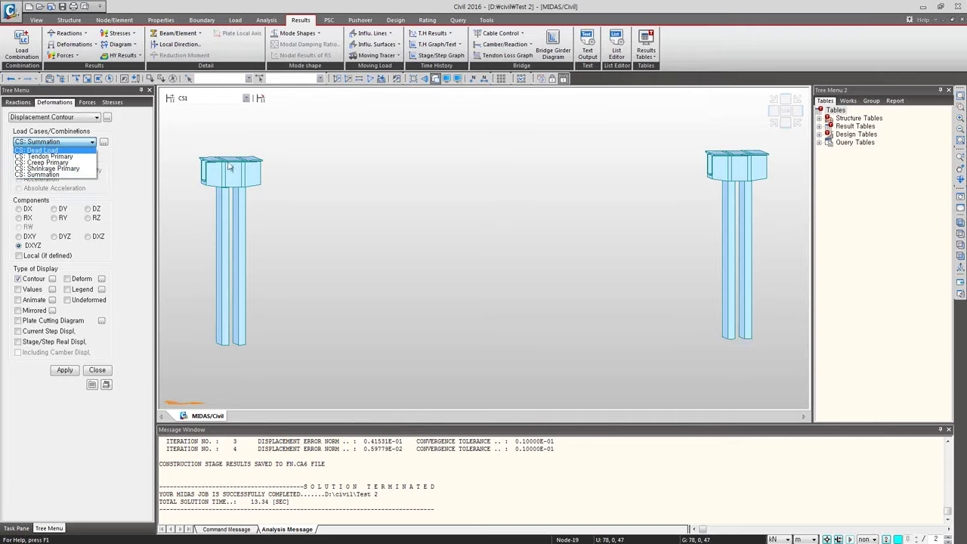
pyautogui.moveTo(229, 166)
pyautogui.click(118, 174)
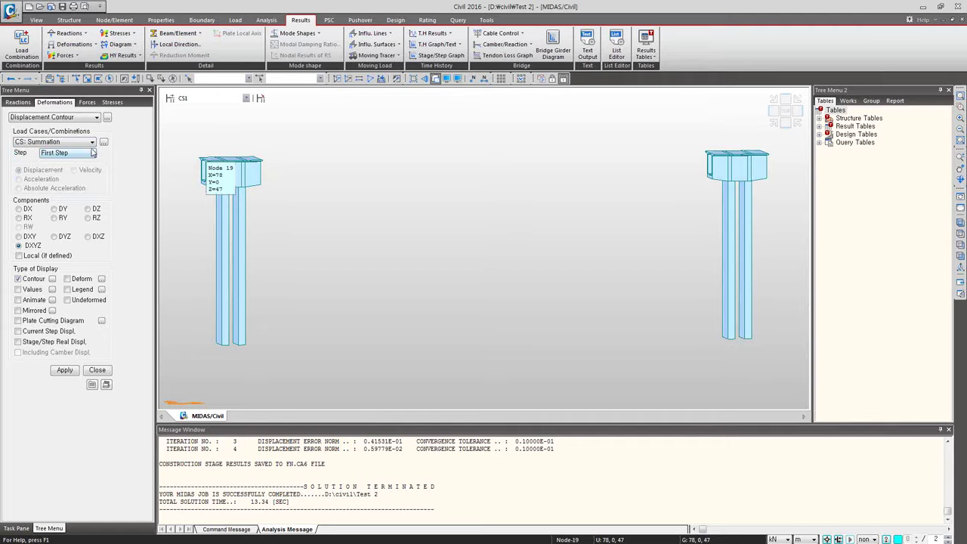
pyautogui.click(92, 142)
pyautogui.click(63, 175)
pyautogui.click(93, 153)
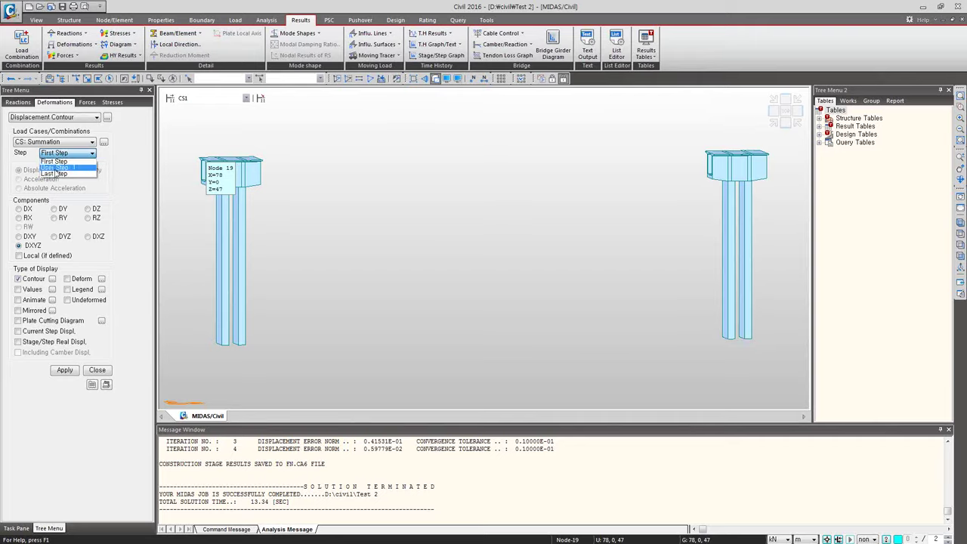
pyautogui.click(108, 163)
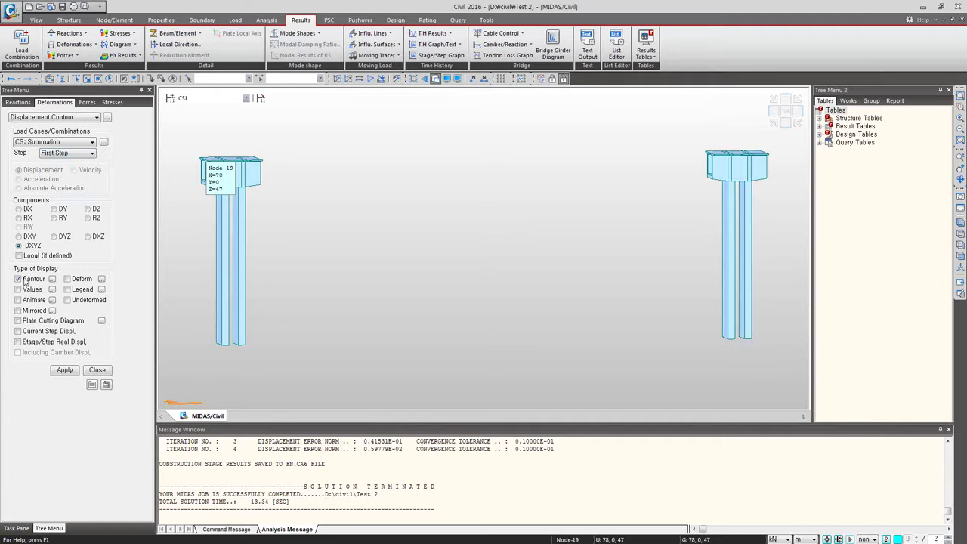
pyautogui.click(67, 278)
pyautogui.click(64, 371)
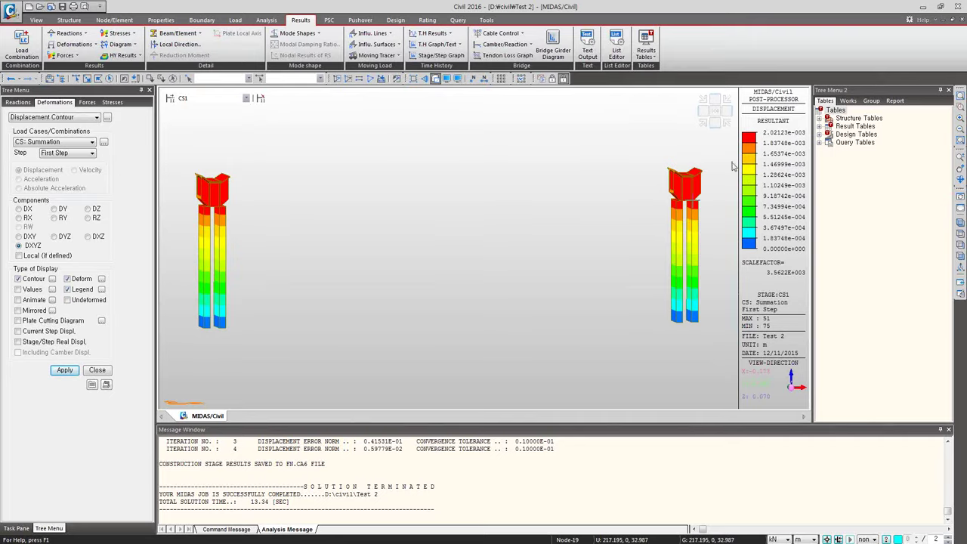
# Set the deformation scale factor to 0.5 and apply it to the displacement plot.
pyautogui.click(102, 279)
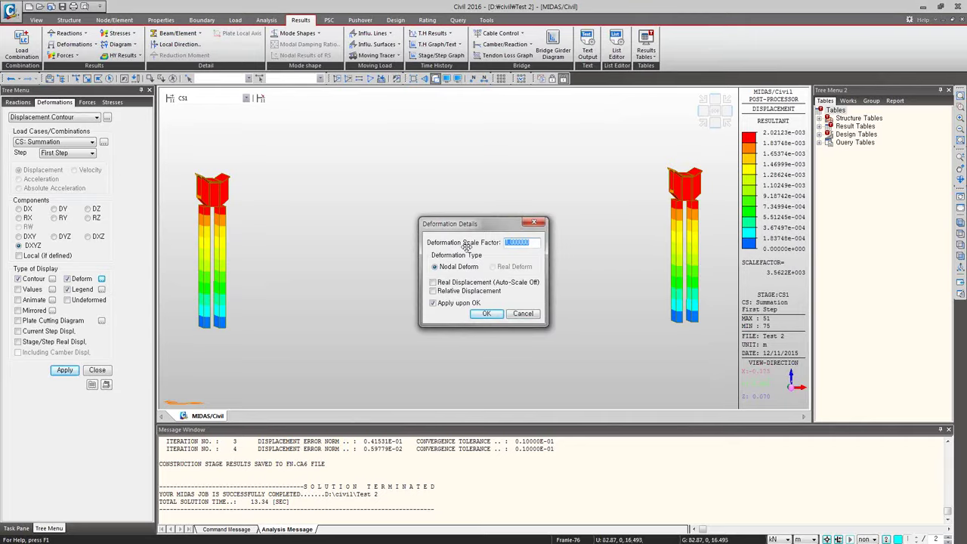
pyautogui.write('0.5')
pyautogui.click(488, 313)
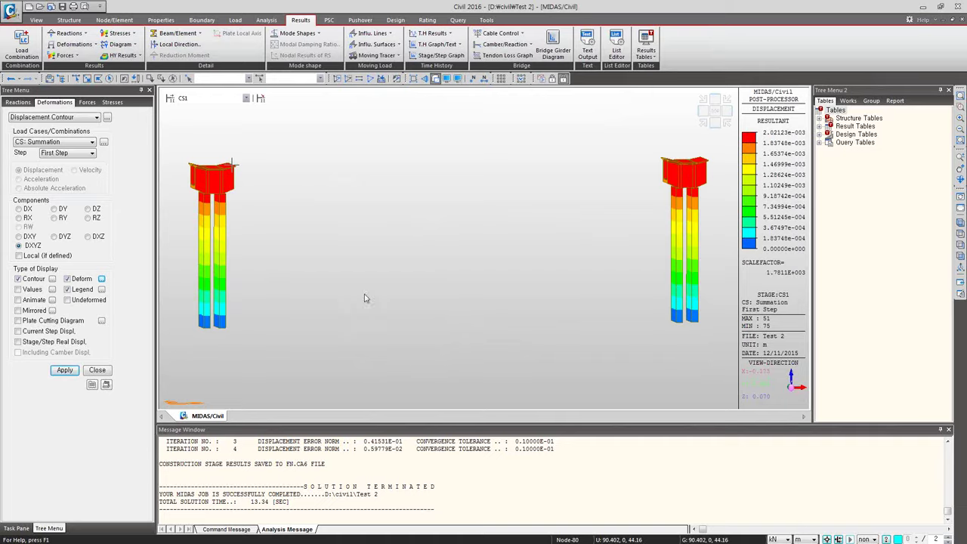
# Update the CS1 displacement contour to show the results of User Step: 1.
pyautogui.click(245, 98)
pyautogui.click(296, 133)
pyautogui.click(92, 155)
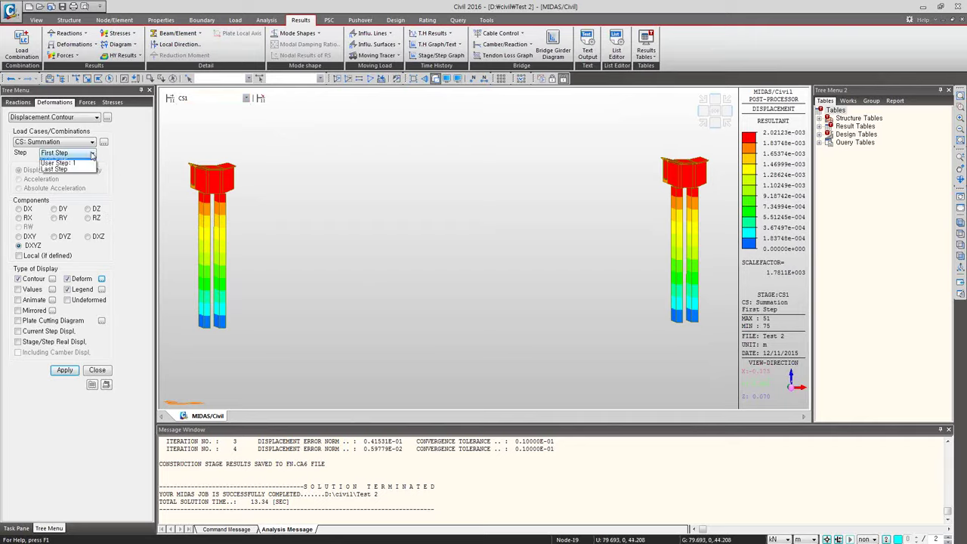
pyautogui.click(67, 169)
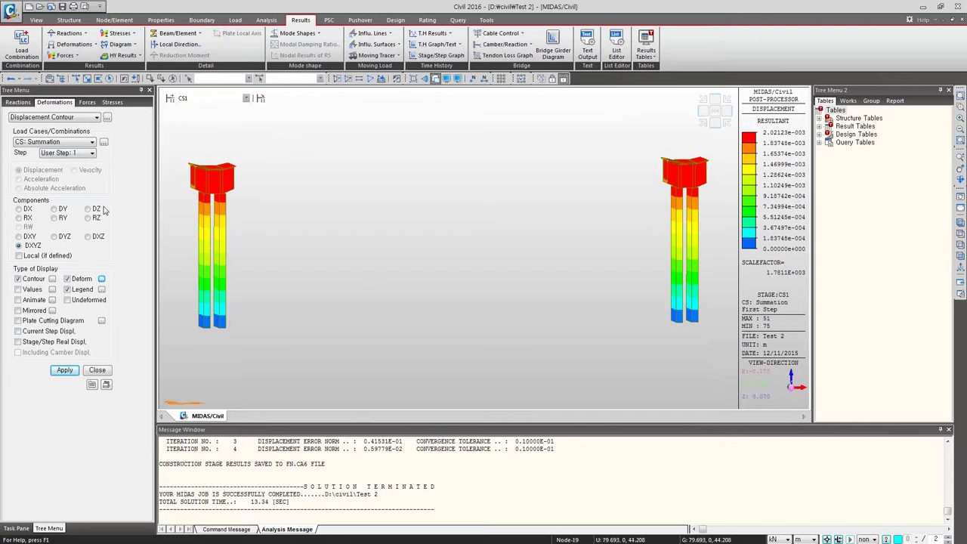
pyautogui.click(64, 373)
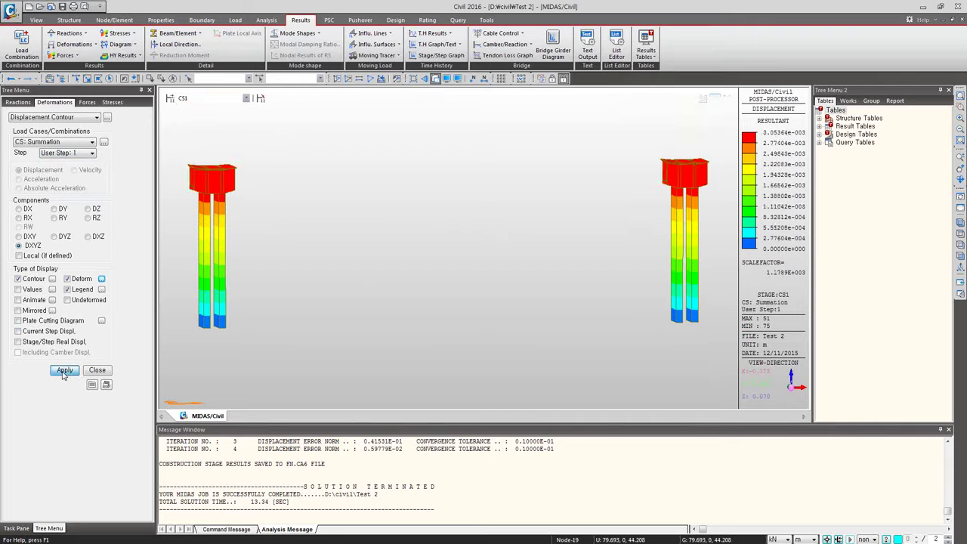